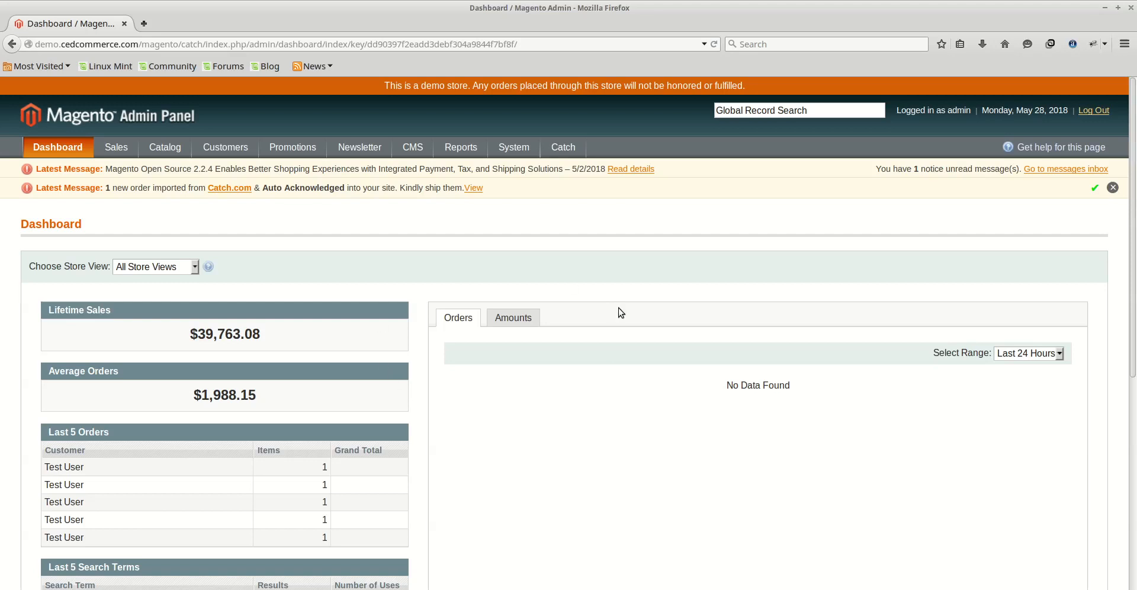
- Open the Catch product manager and look through its mass-action options
{"action": "mouse_move", "coordinate": [561, 155]}
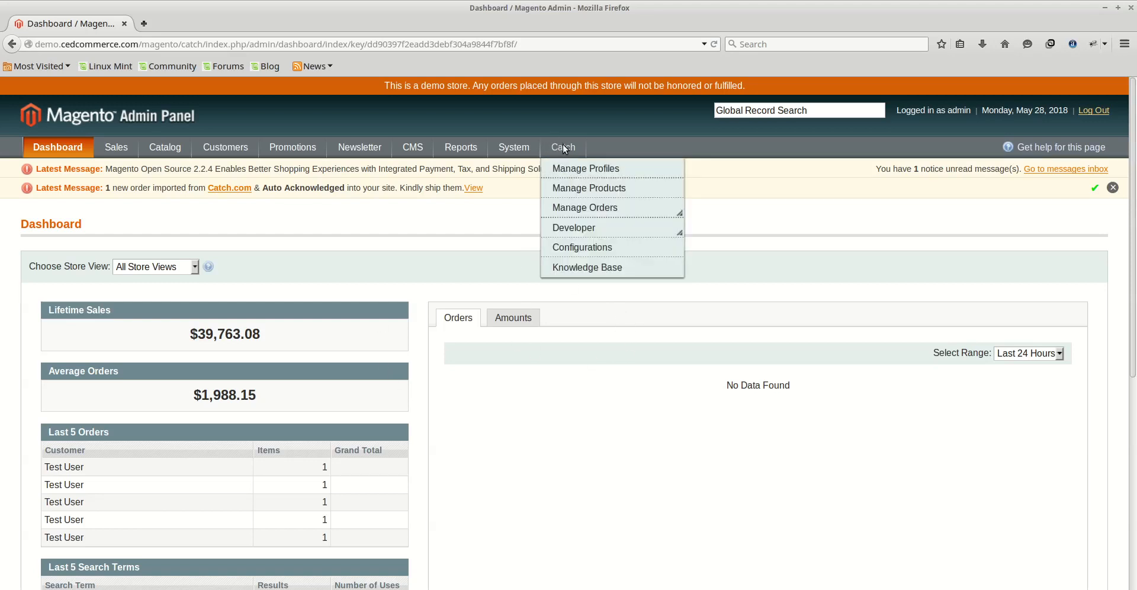
{"action": "left_click", "coordinate": [643, 189]}
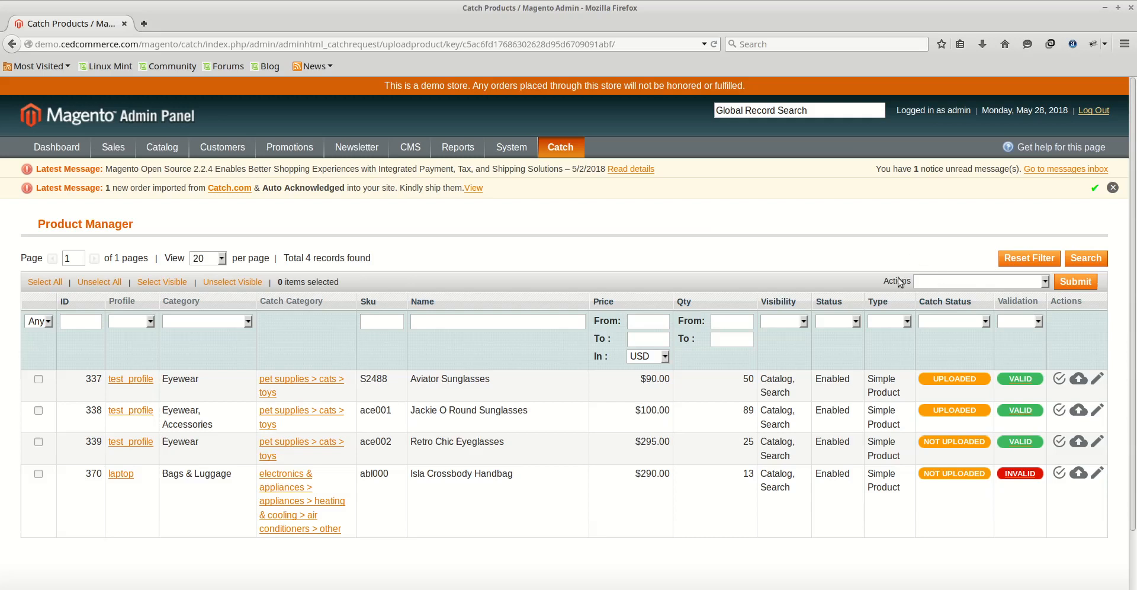
{"action": "left_click", "coordinate": [1045, 282]}
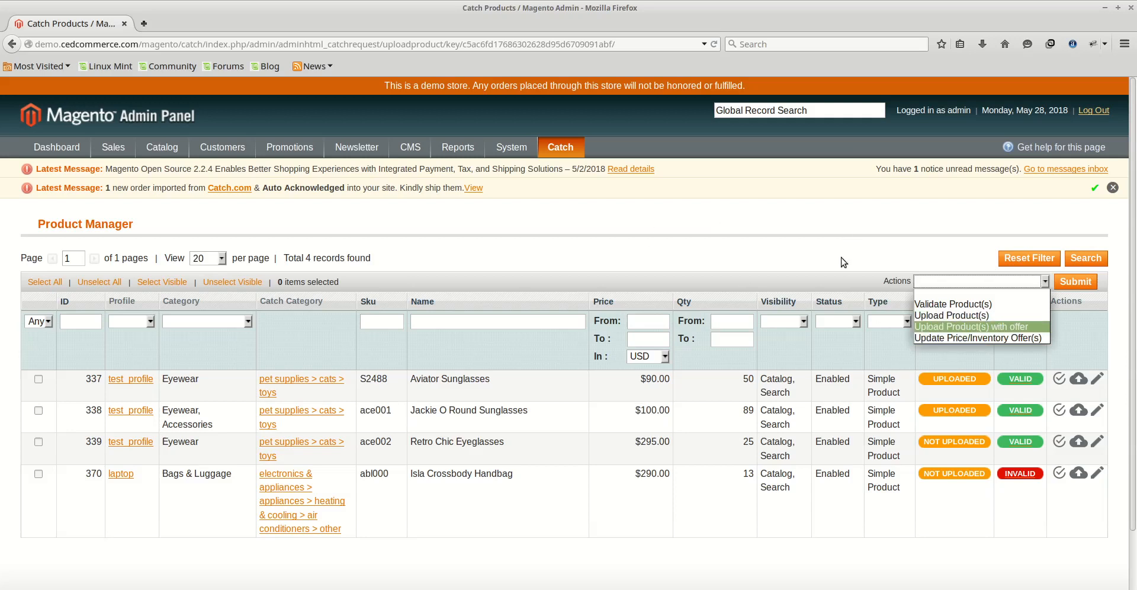
{"action": "left_click", "coordinate": [956, 246]}
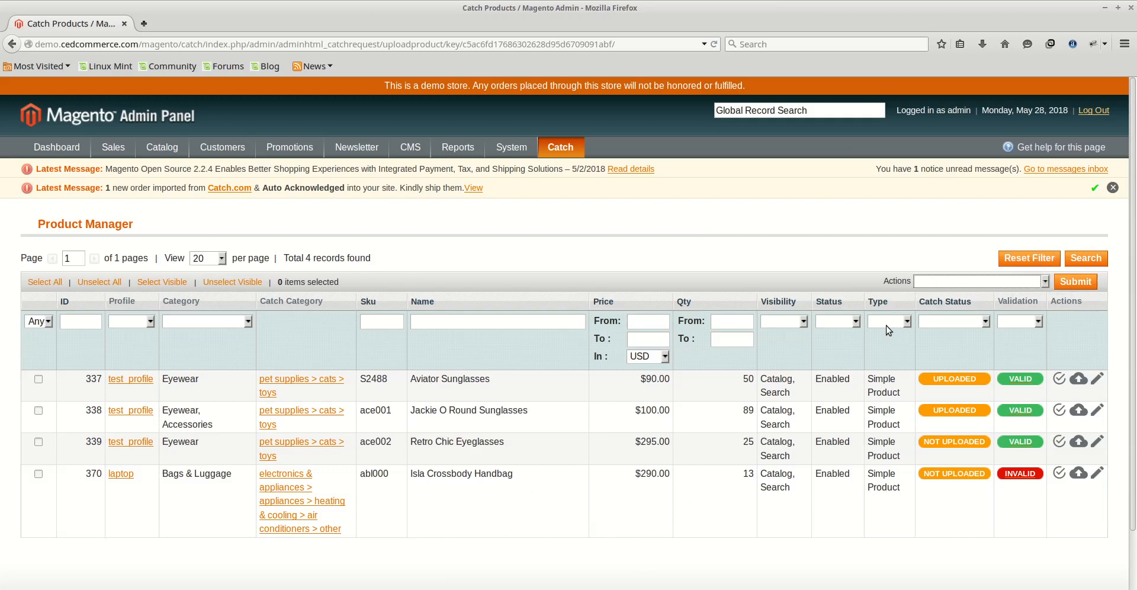
{"action": "left_click", "coordinate": [1023, 263]}
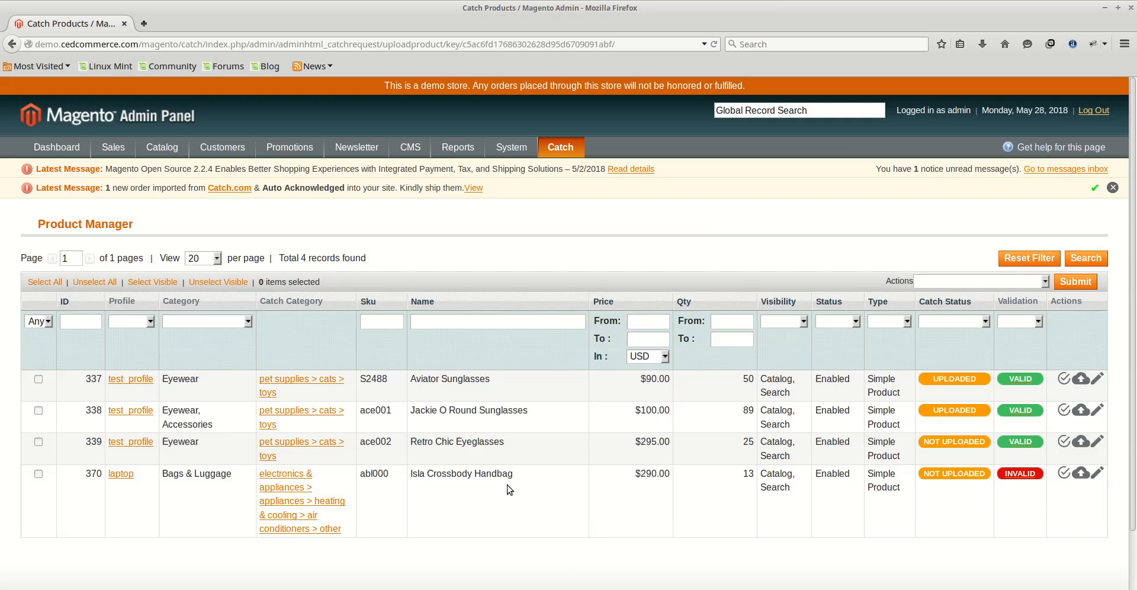
{"action": "left_click", "coordinate": [951, 281]}
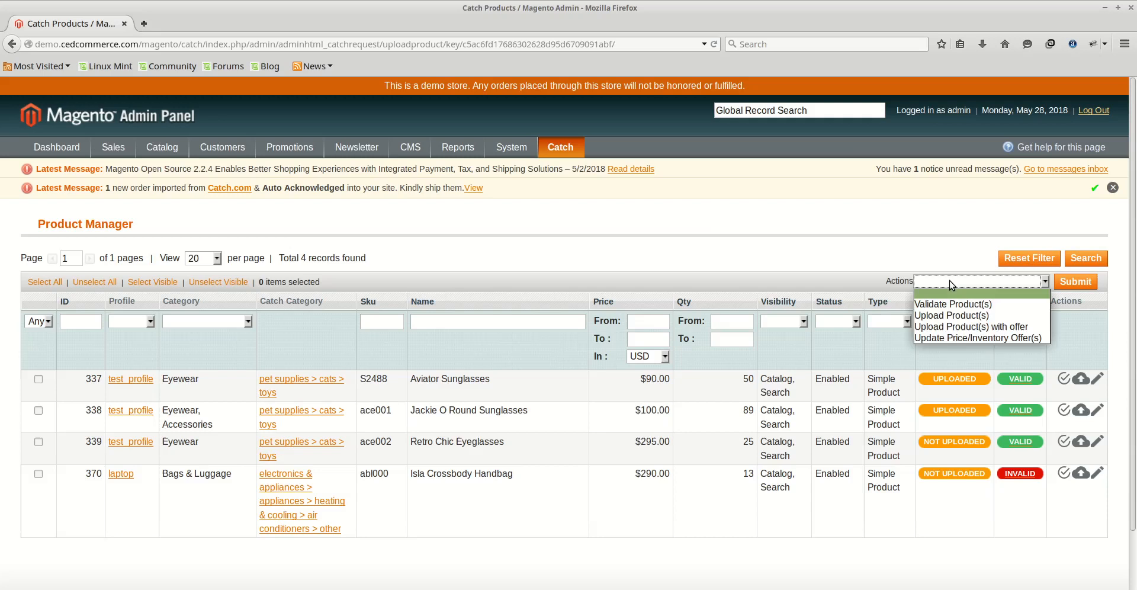
{"action": "left_click", "coordinate": [774, 277]}
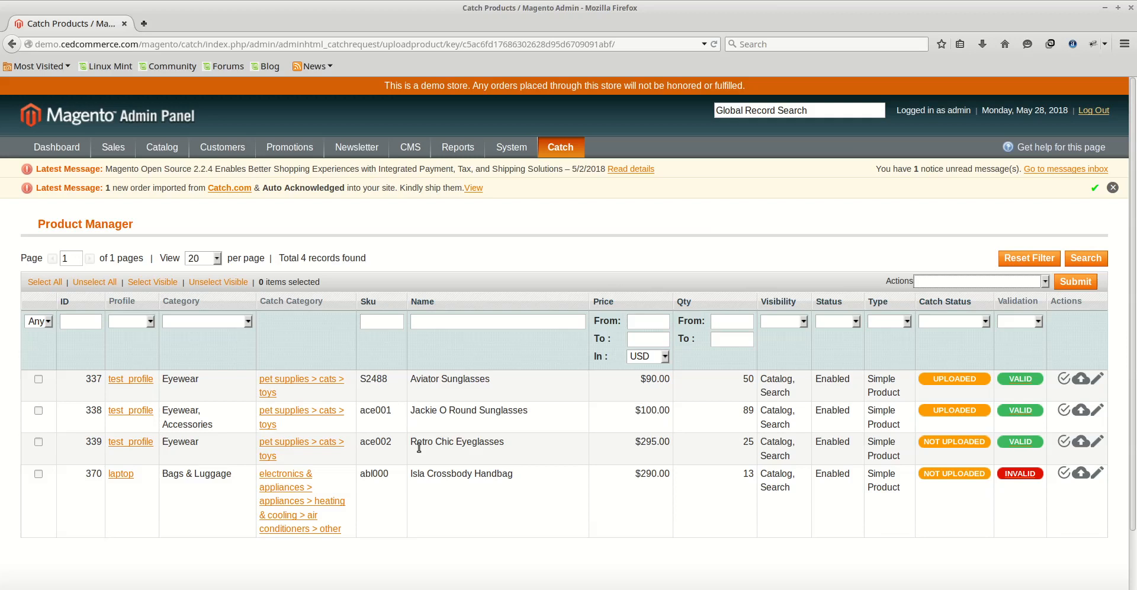
- Run Validate Product(s) on the Retro Chic Eyeglasses product only, then return to the product manager
{"action": "left_click", "coordinate": [39, 442]}
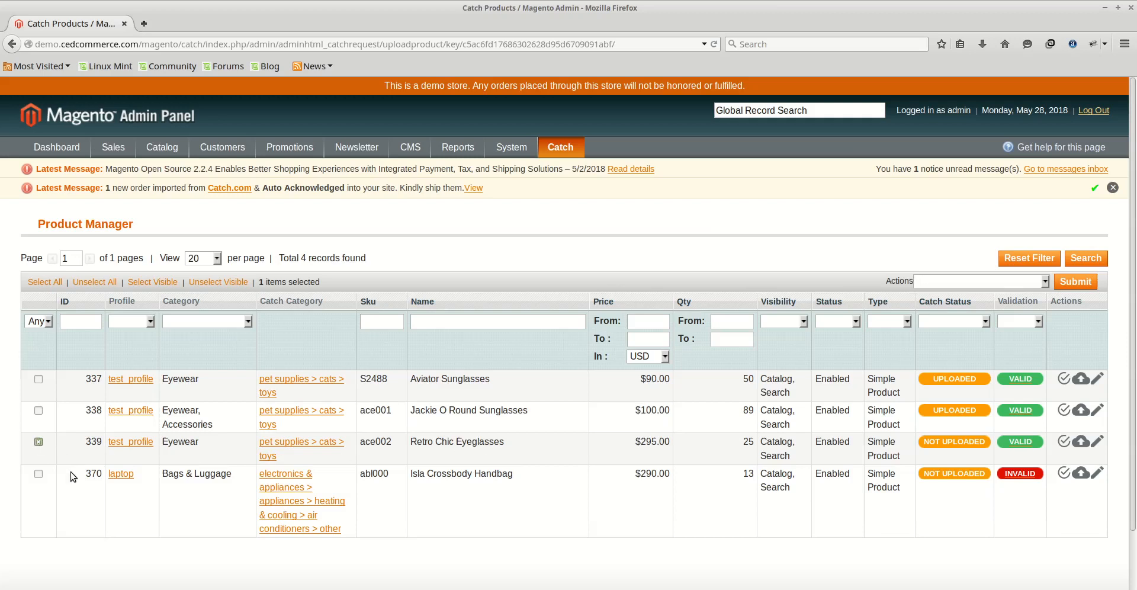
{"action": "left_click", "coordinate": [52, 284]}
{"action": "left_click", "coordinate": [86, 282]}
{"action": "left_click", "coordinate": [39, 443]}
{"action": "left_click", "coordinate": [1044, 282]}
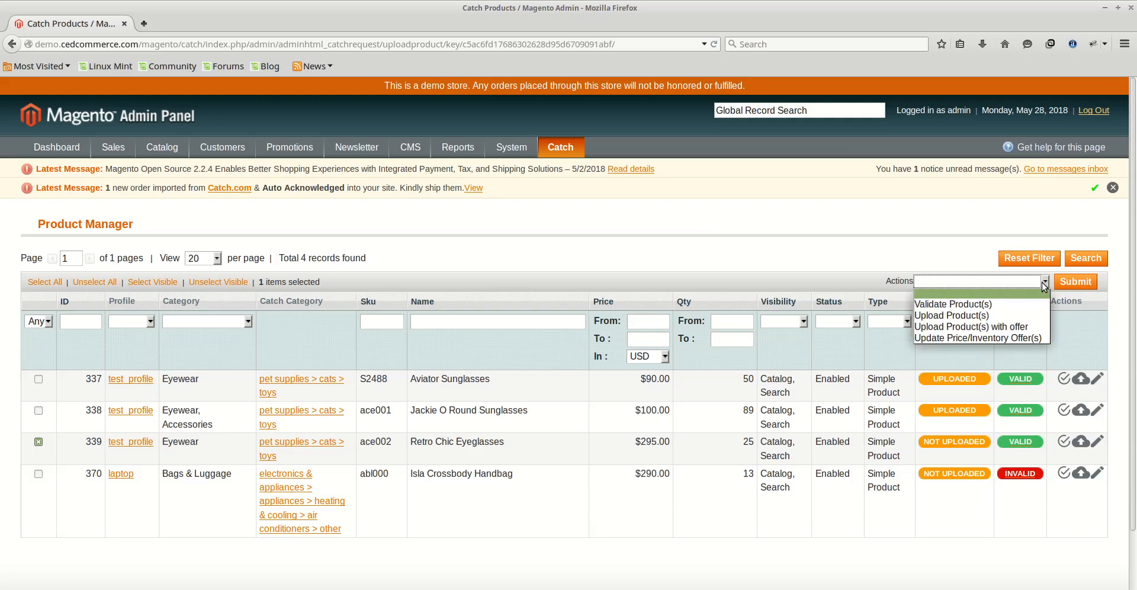
{"action": "left_click", "coordinate": [993, 305]}
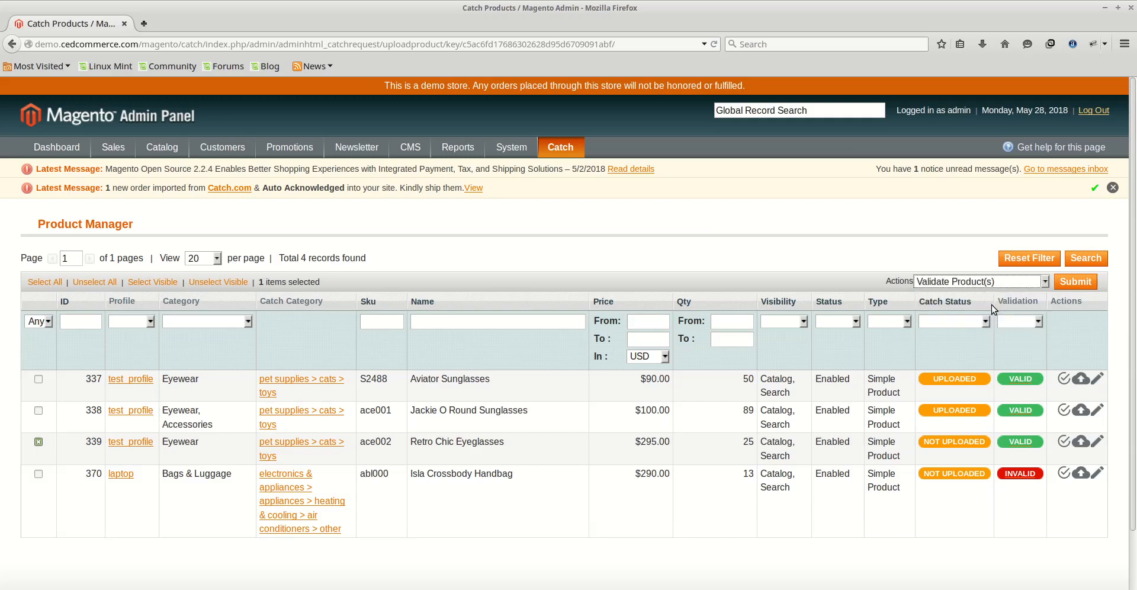
{"action": "left_click", "coordinate": [1076, 283]}
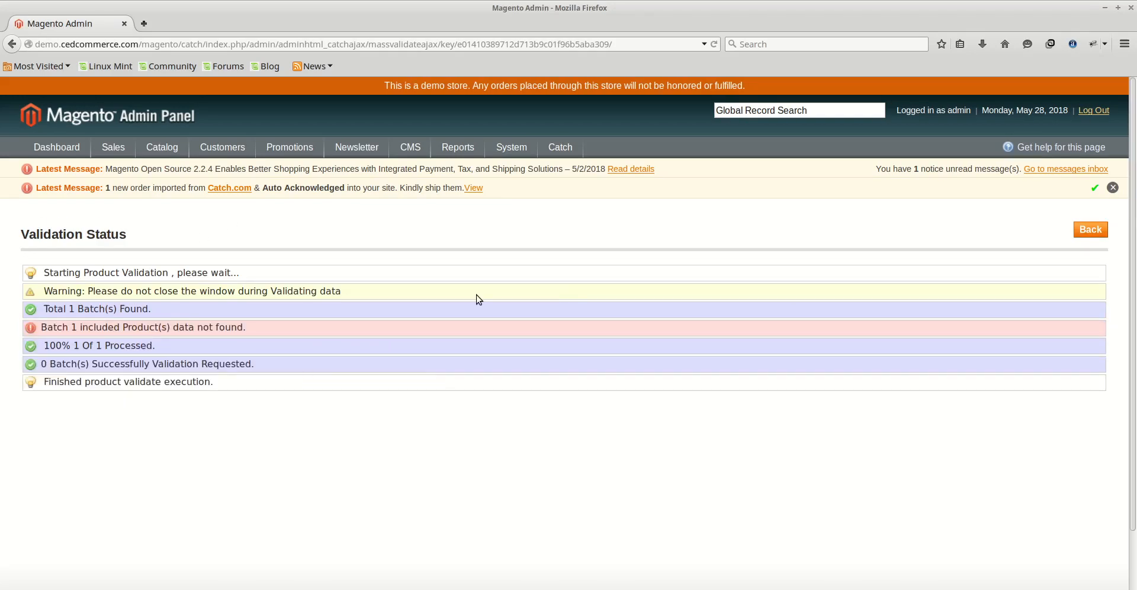
{"action": "left_click", "coordinate": [1100, 230]}
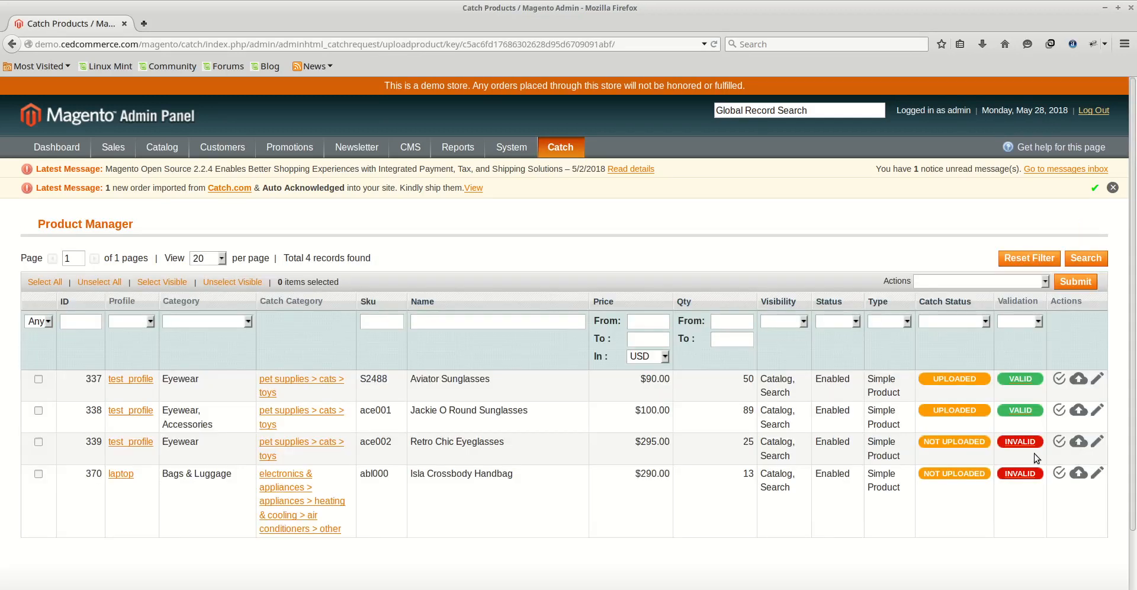
- Review the validation errors listed for the Retro Chic Eyeglasses product
{"action": "left_click", "coordinate": [1021, 443]}
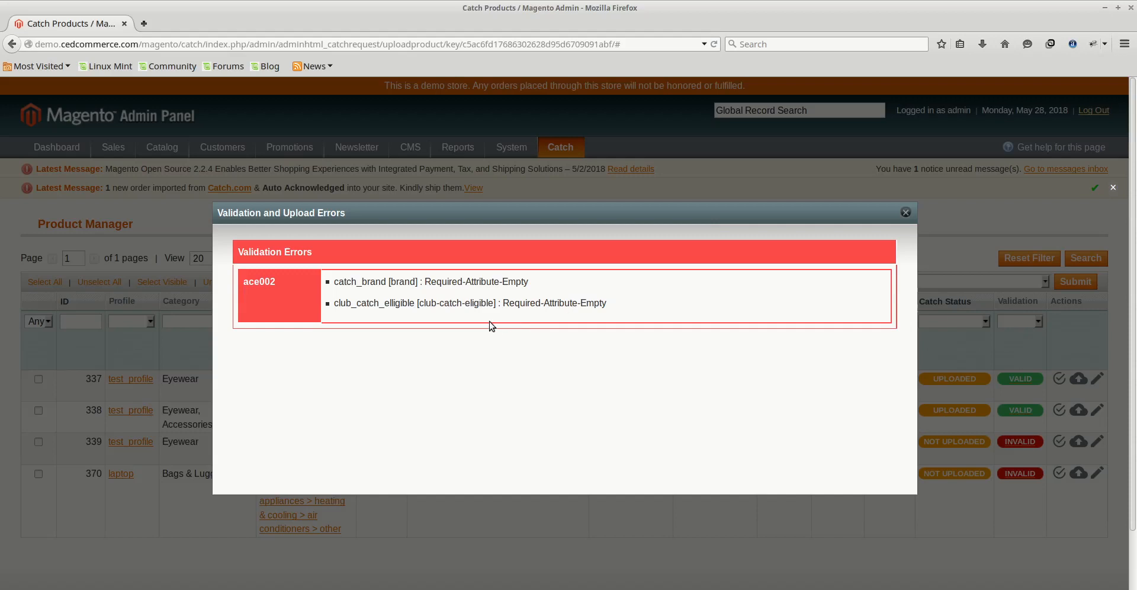
{"action": "left_click", "coordinate": [905, 212]}
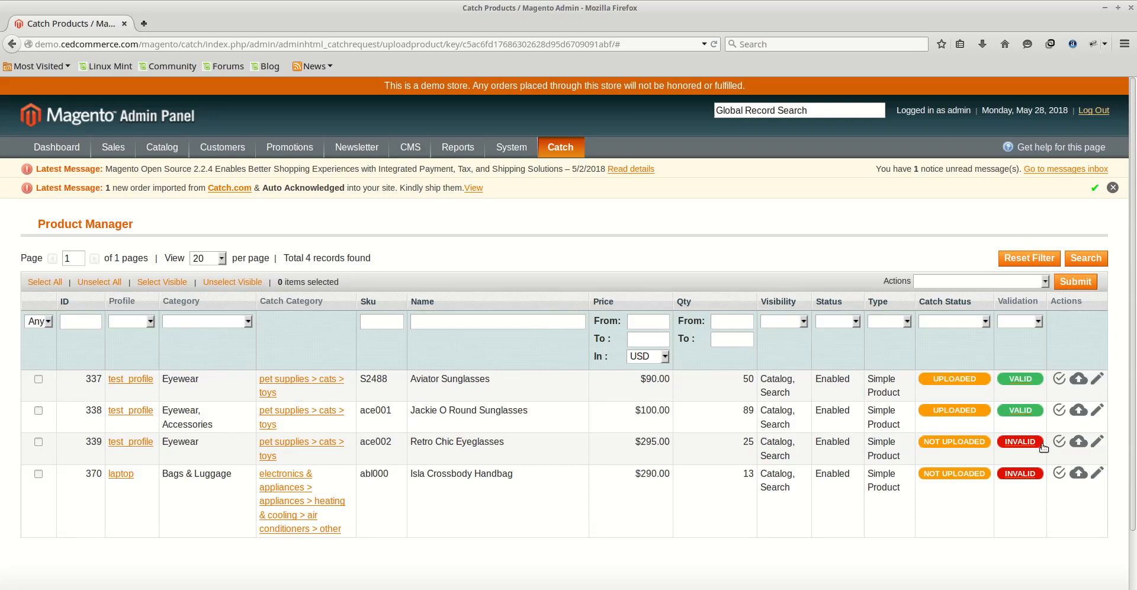
- Open the Retro Chic Eyeglasses product's edit page in a new tab and go to its Catch section
{"action": "right_click", "coordinate": [1097, 442]}
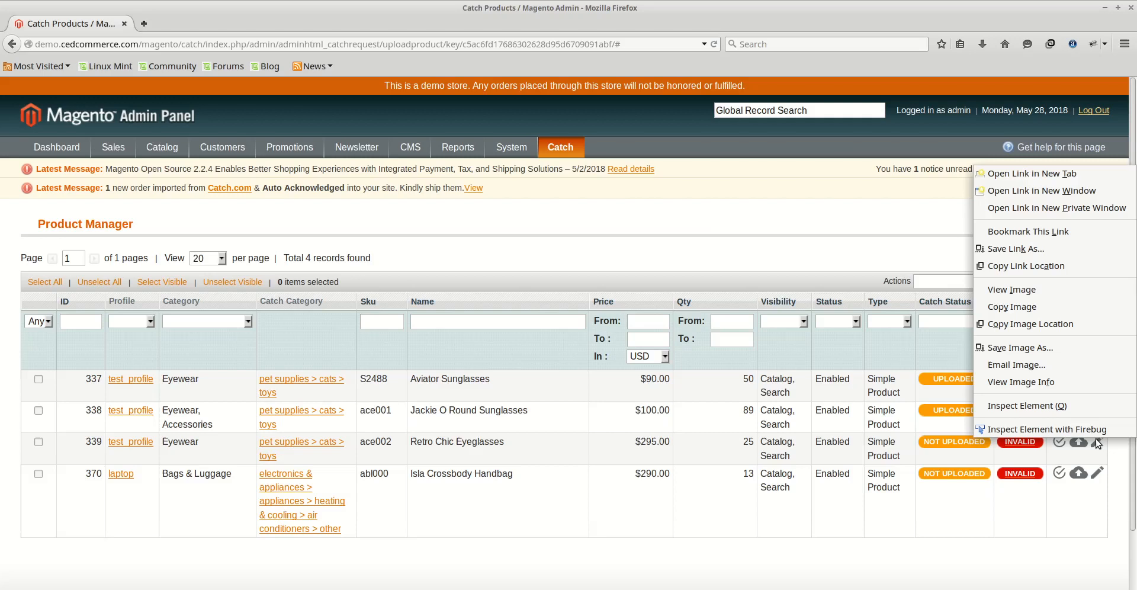
{"action": "left_click", "coordinate": [1055, 175]}
{"action": "left_click", "coordinate": [201, 25]}
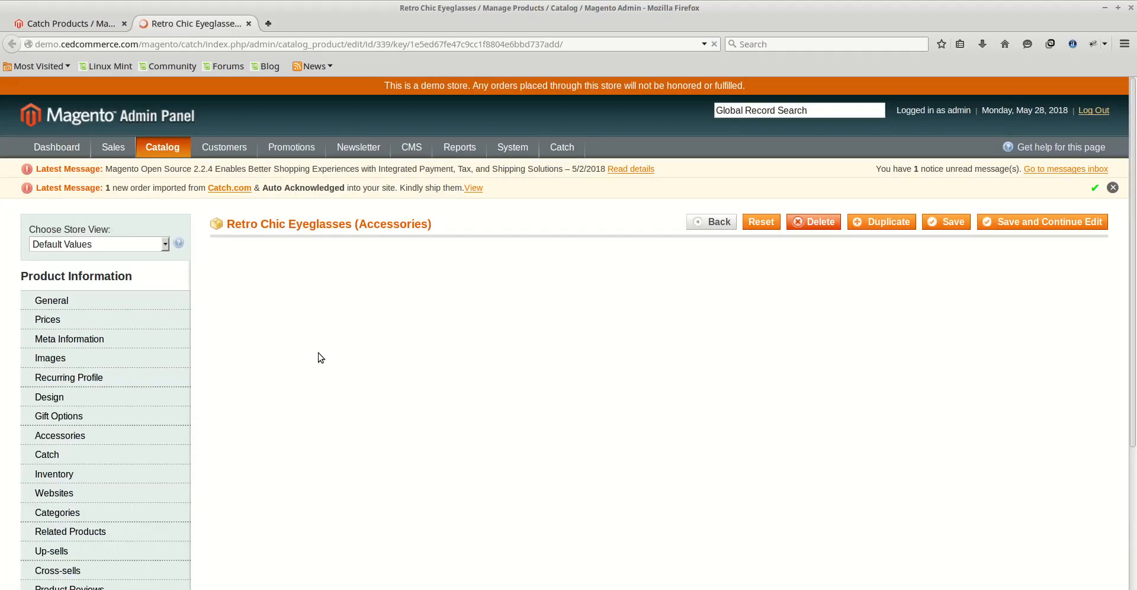
{"action": "scroll", "coordinate": [319, 355], "scroll_direction": "down", "scroll_amount": 4}
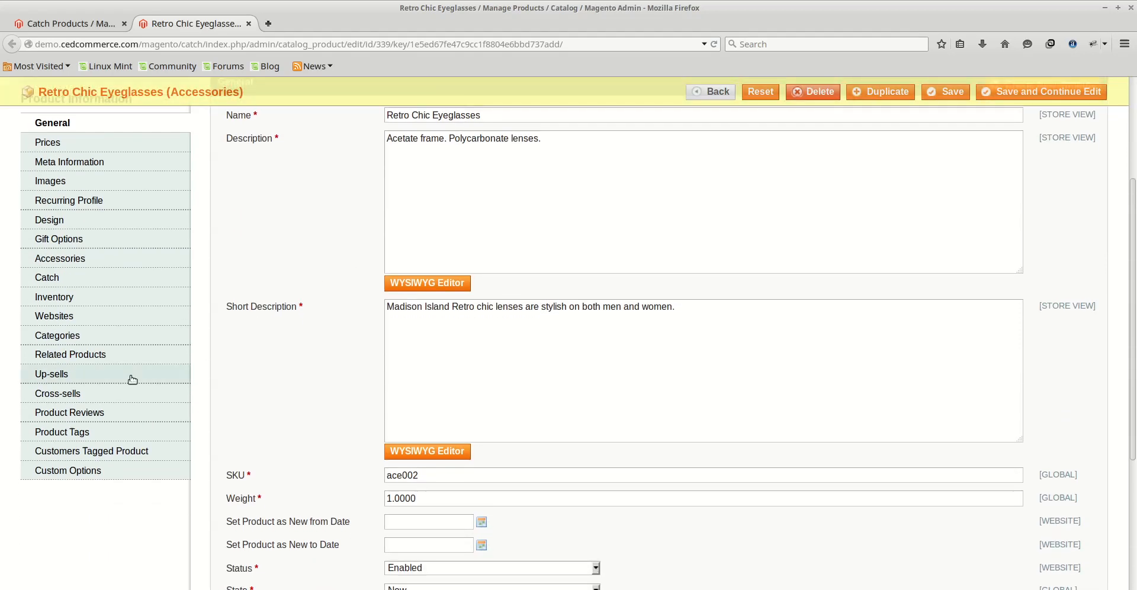
{"action": "left_click", "coordinate": [79, 281]}
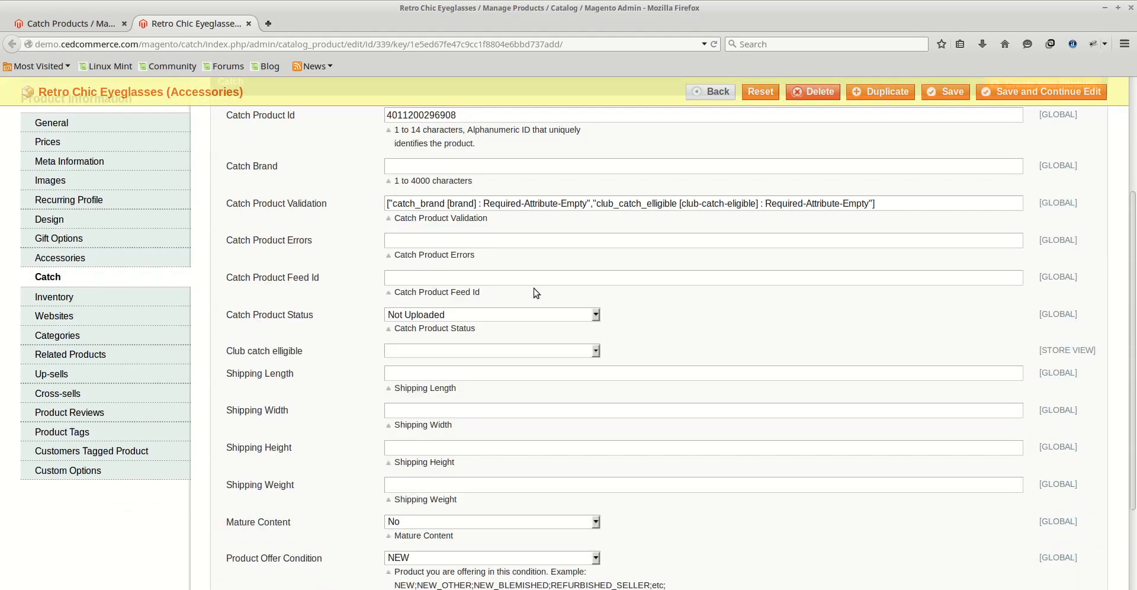
- Set the Catch Brand to retro
{"action": "scroll", "coordinate": [630, 308], "scroll_direction": "up", "scroll_amount": 5}
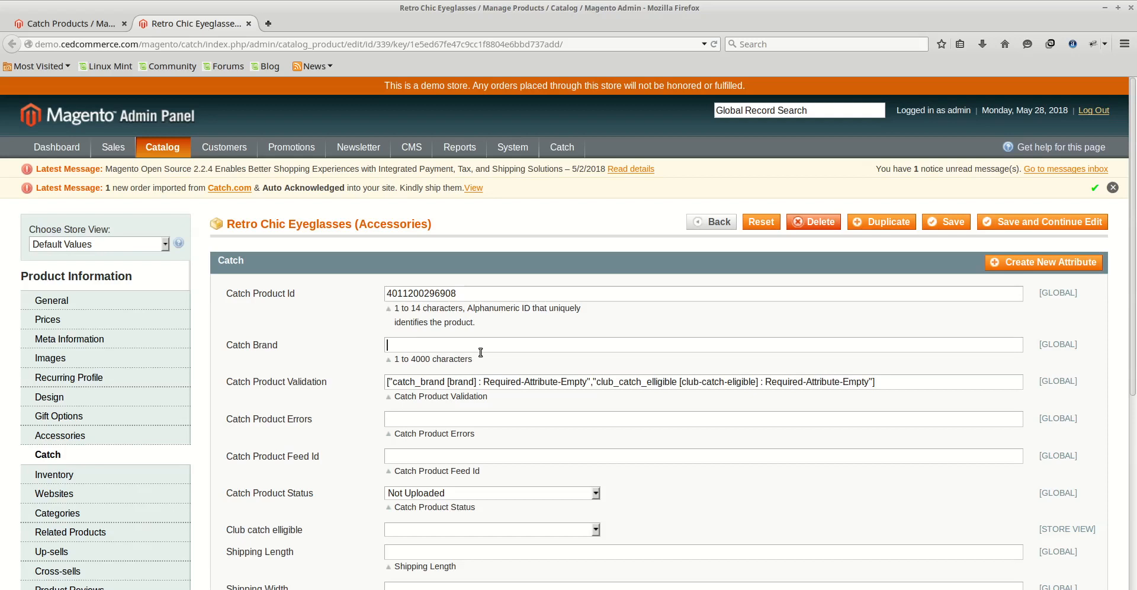
{"action": "type", "text": "retro"}
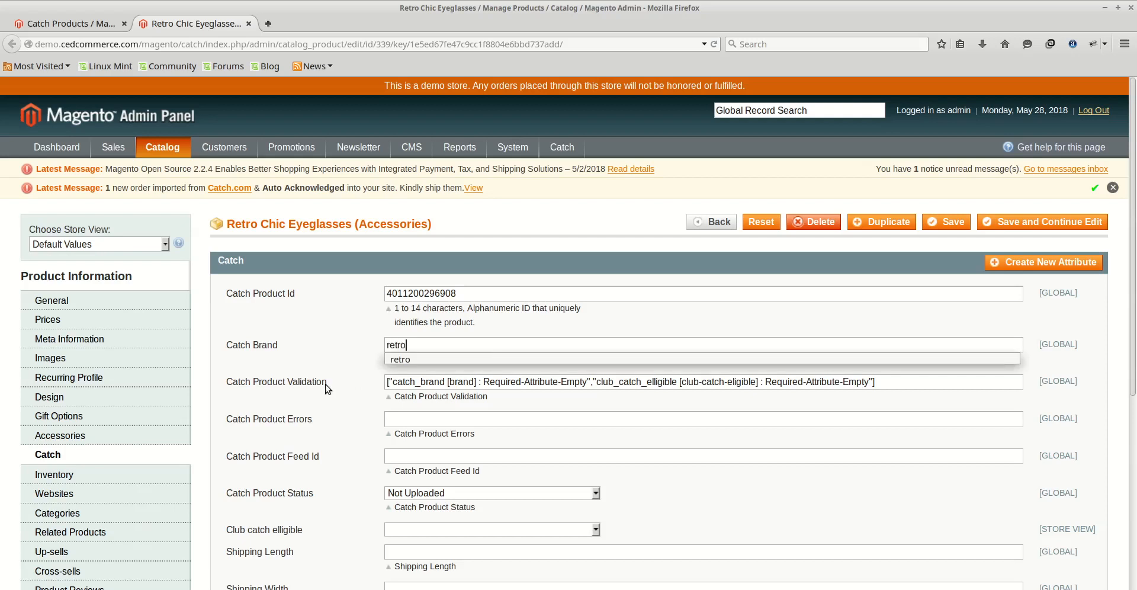
{"action": "left_click", "coordinate": [356, 330]}
- Set Club catch elligible to Yes and save the product
{"action": "scroll", "coordinate": [364, 329], "scroll_direction": "down", "scroll_amount": 3}
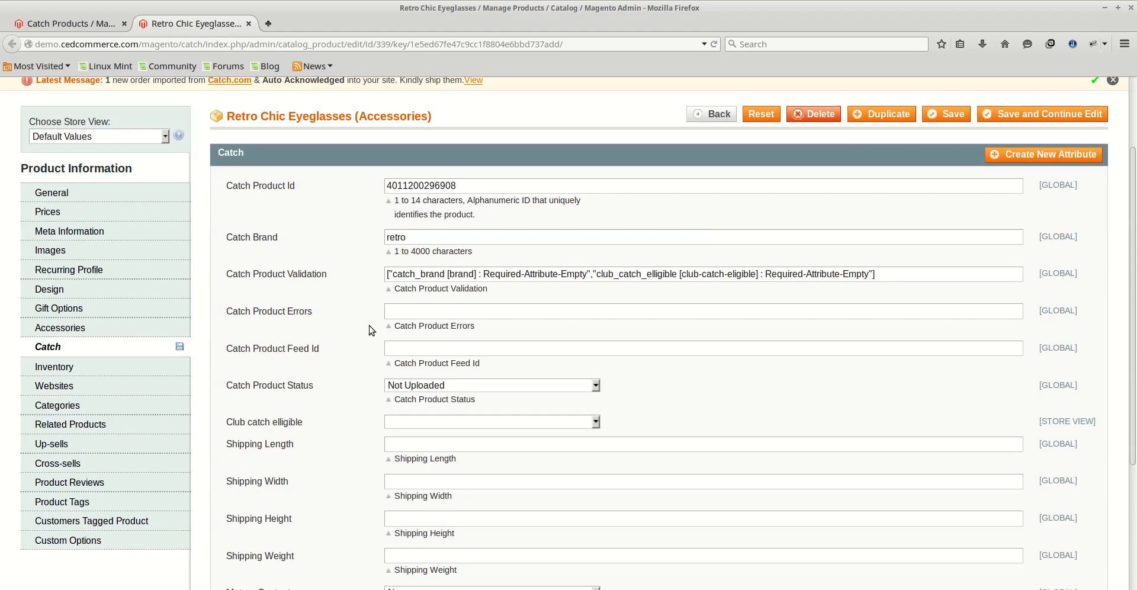
{"action": "scroll", "coordinate": [407, 397], "scroll_direction": "down", "scroll_amount": 1}
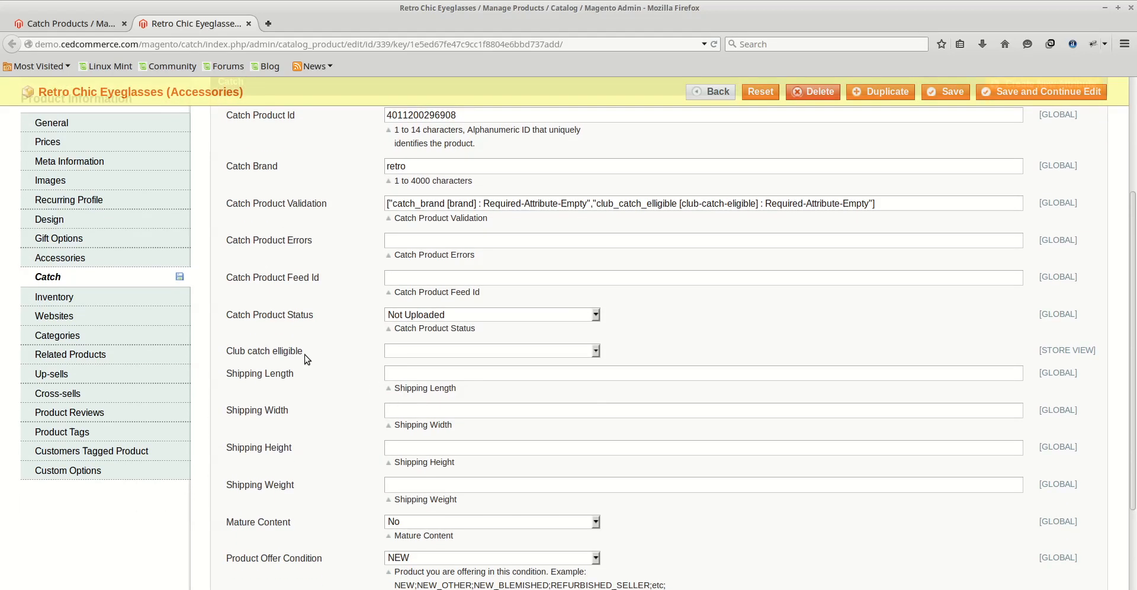
{"action": "left_click", "coordinate": [558, 350]}
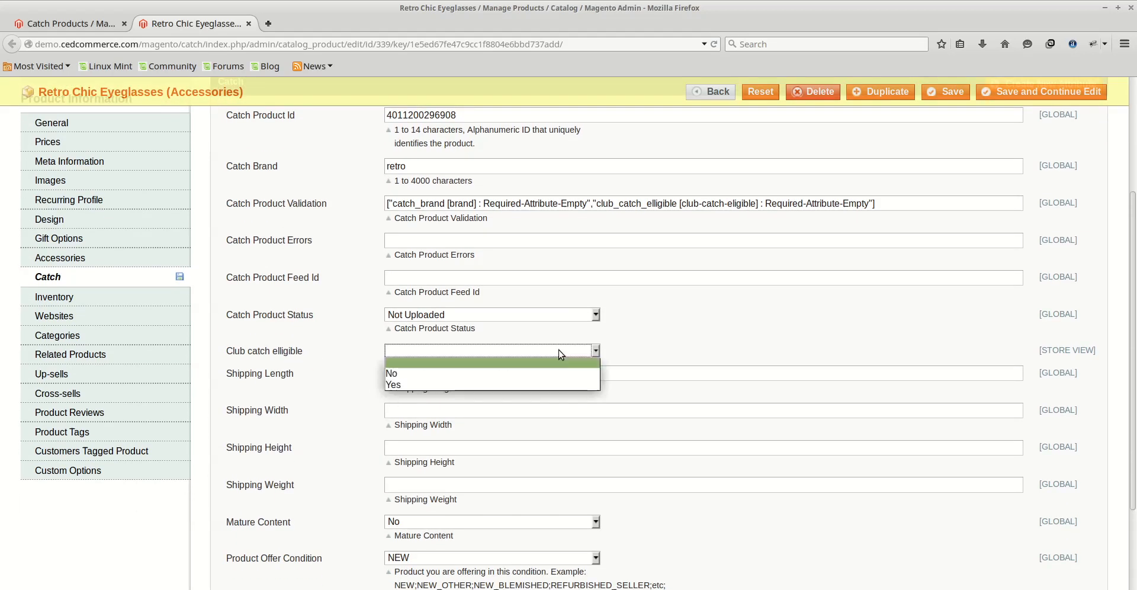
{"action": "left_click", "coordinate": [524, 388]}
{"action": "scroll", "coordinate": [752, 350], "scroll_direction": "up", "scroll_amount": 4}
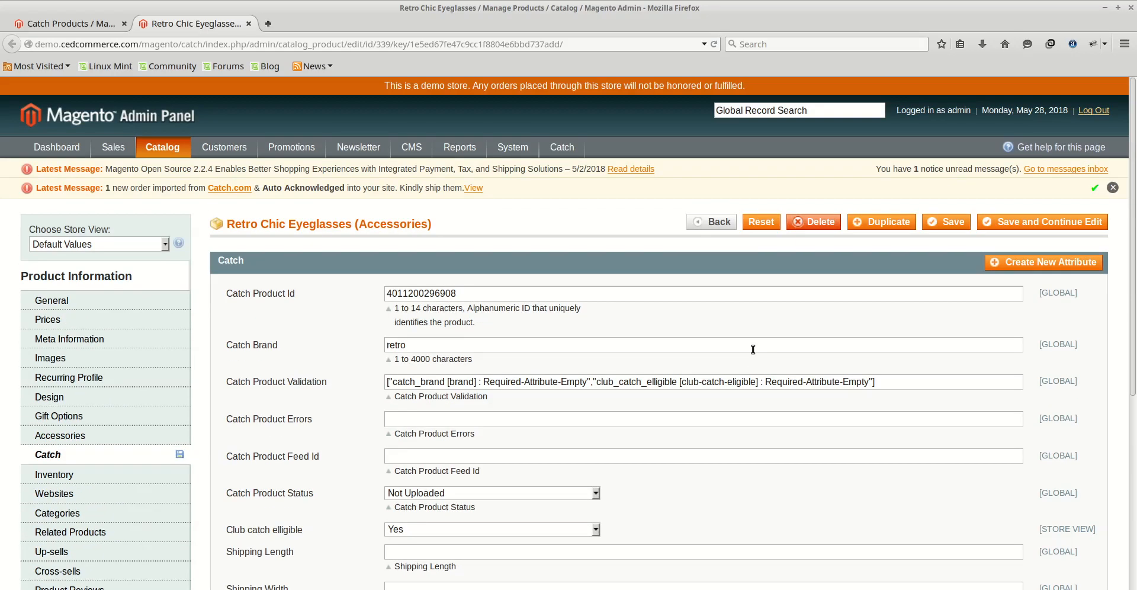
{"action": "left_click", "coordinate": [948, 229]}
- In the product manager tab, validate the Retro Chic Eyeglasses product again, then go back
{"action": "left_click", "coordinate": [99, 25]}
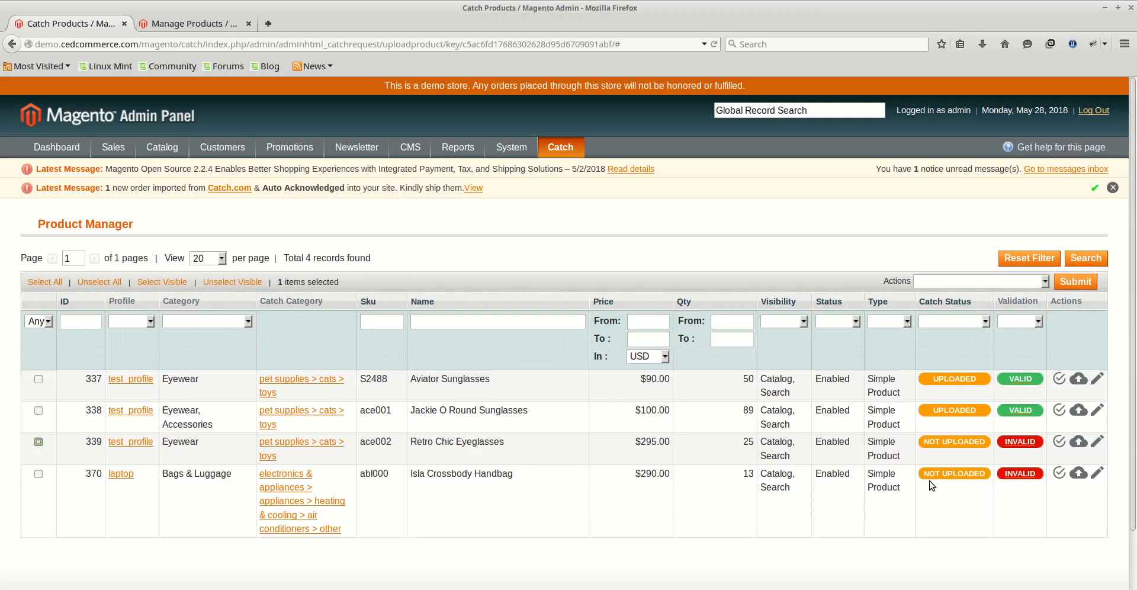
{"action": "left_click", "coordinate": [1037, 284]}
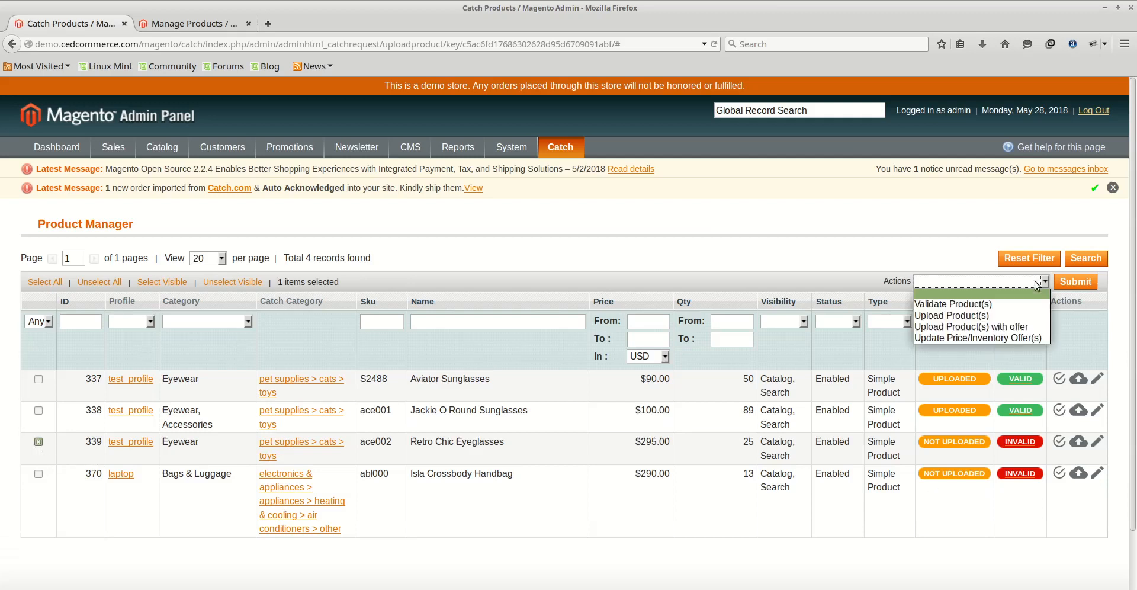
{"action": "left_click", "coordinate": [1004, 307]}
{"action": "left_click", "coordinate": [1074, 282]}
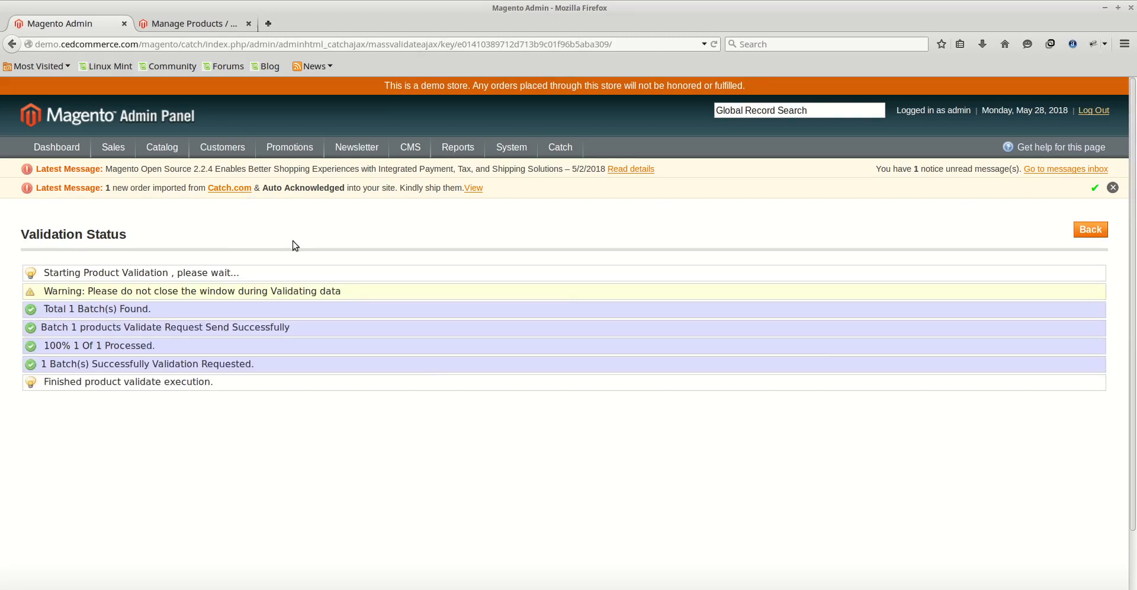
{"action": "left_click", "coordinate": [1084, 235]}
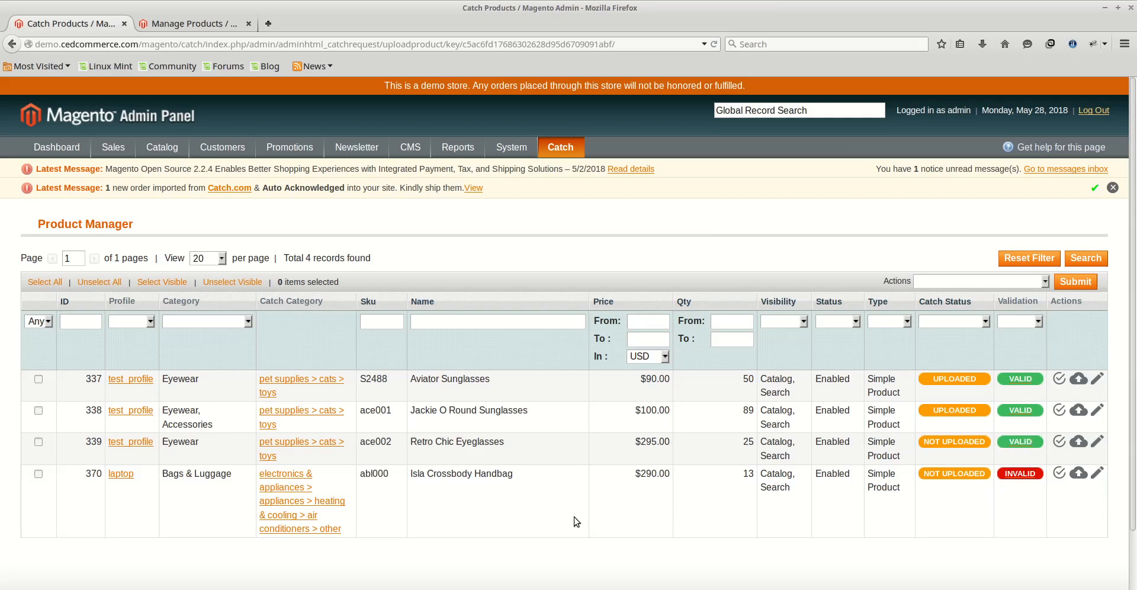
- Upload the Retro Chic Eyeglasses product to Catch with the Upload Product(s) action, then go back
{"action": "left_click", "coordinate": [39, 442]}
{"action": "left_click", "coordinate": [1035, 286]}
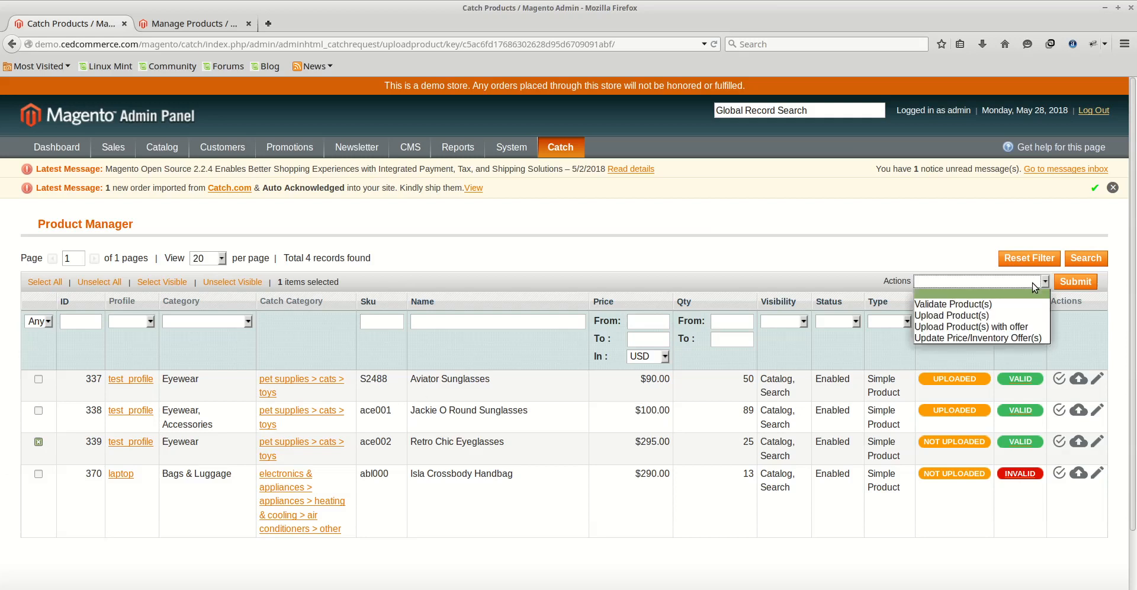
{"action": "left_click", "coordinate": [955, 319]}
{"action": "left_click", "coordinate": [1073, 283]}
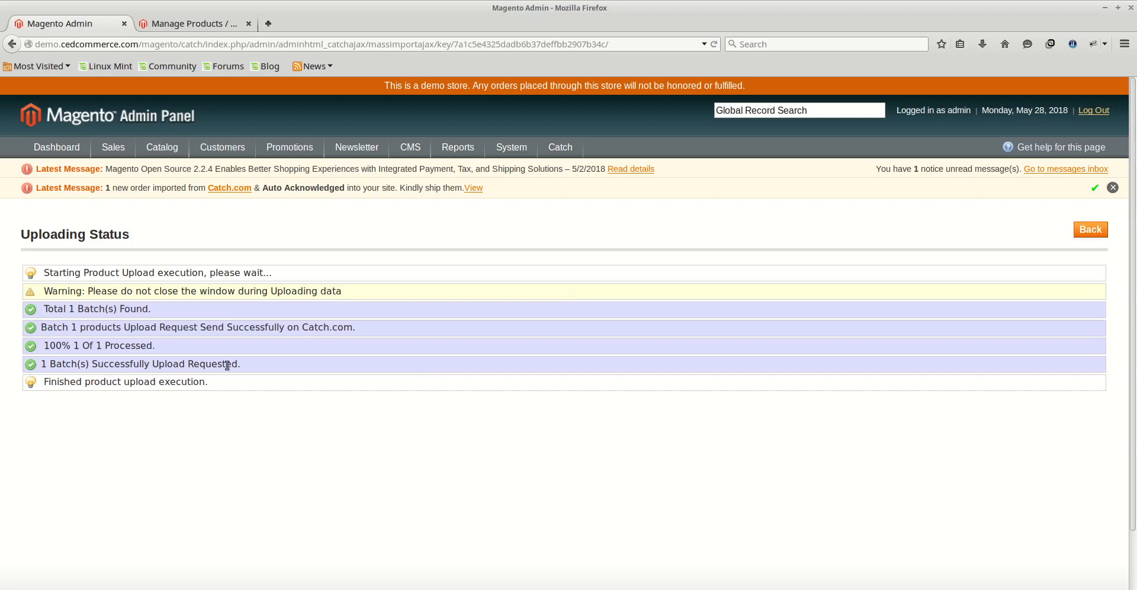
{"action": "left_click", "coordinate": [1092, 232]}
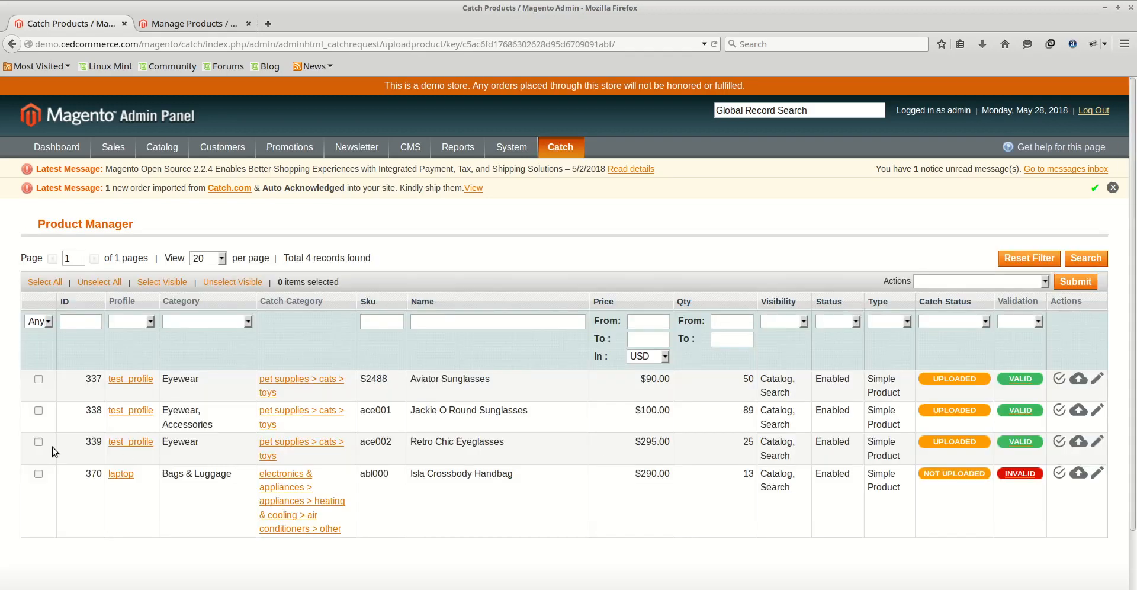
- Run Upload Product(s) with offer on the Retro Chic Eyeglasses product, then go back
{"action": "left_click", "coordinate": [38, 441]}
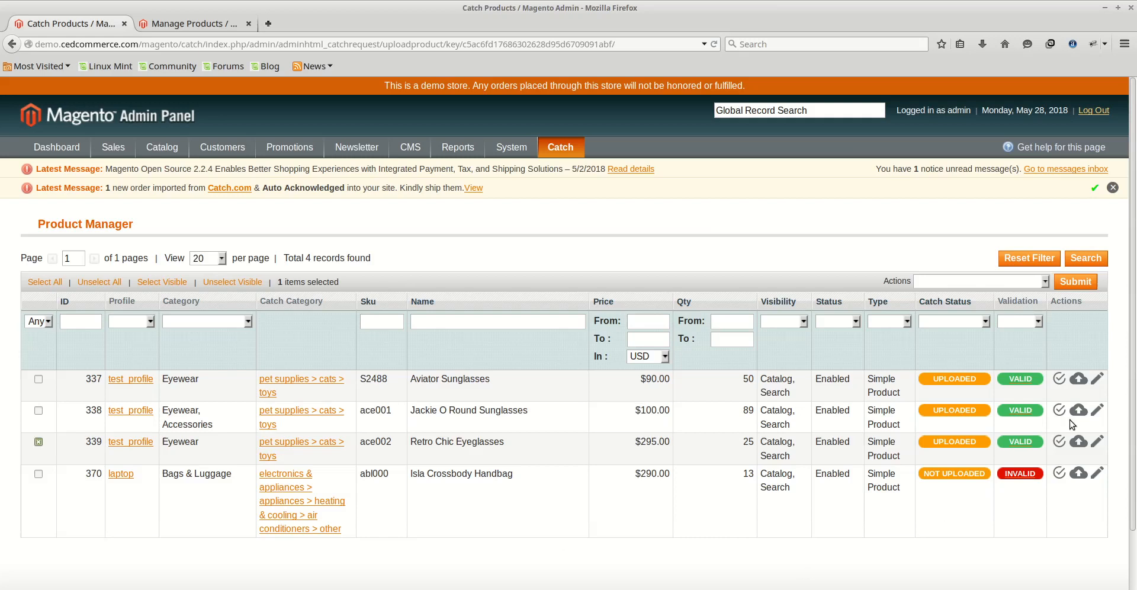
{"action": "left_click", "coordinate": [1043, 282]}
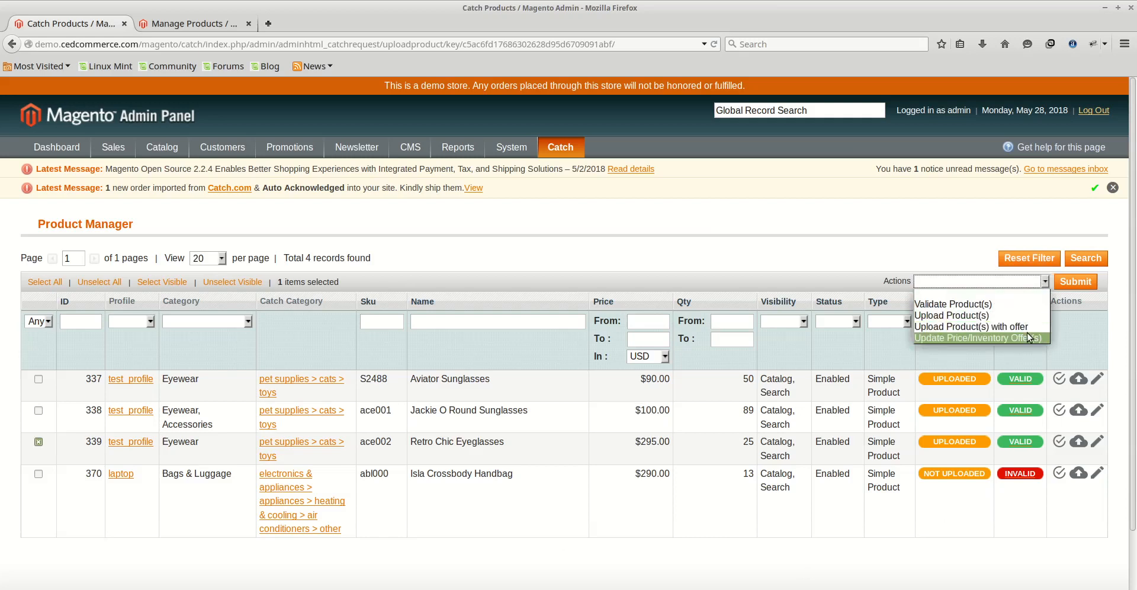
{"action": "left_click", "coordinate": [970, 326]}
{"action": "left_click", "coordinate": [1078, 282]}
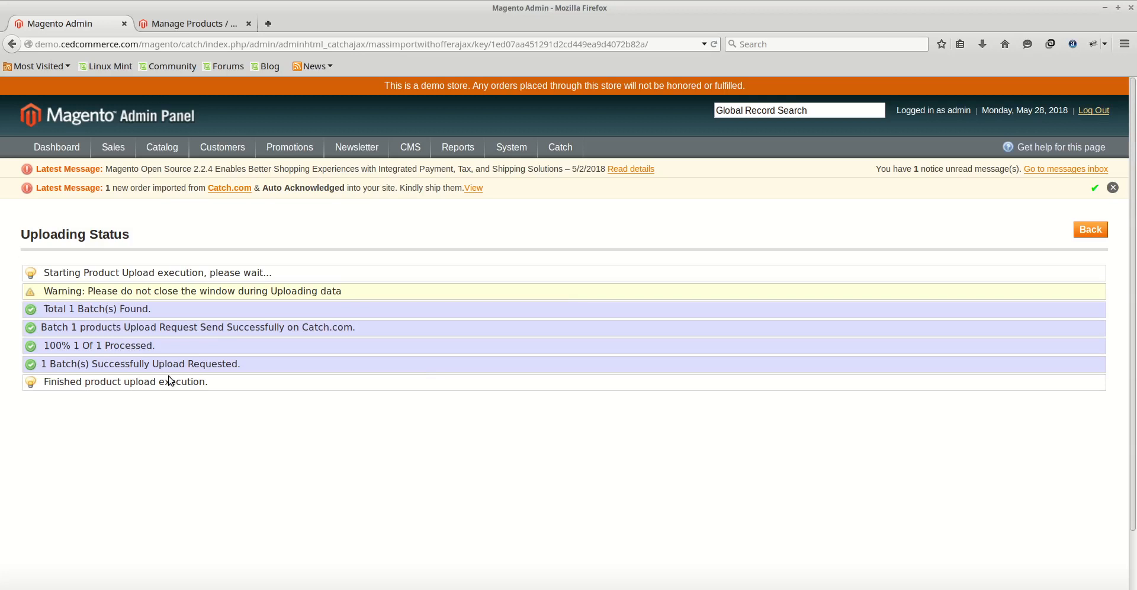
{"action": "left_click", "coordinate": [1090, 229]}
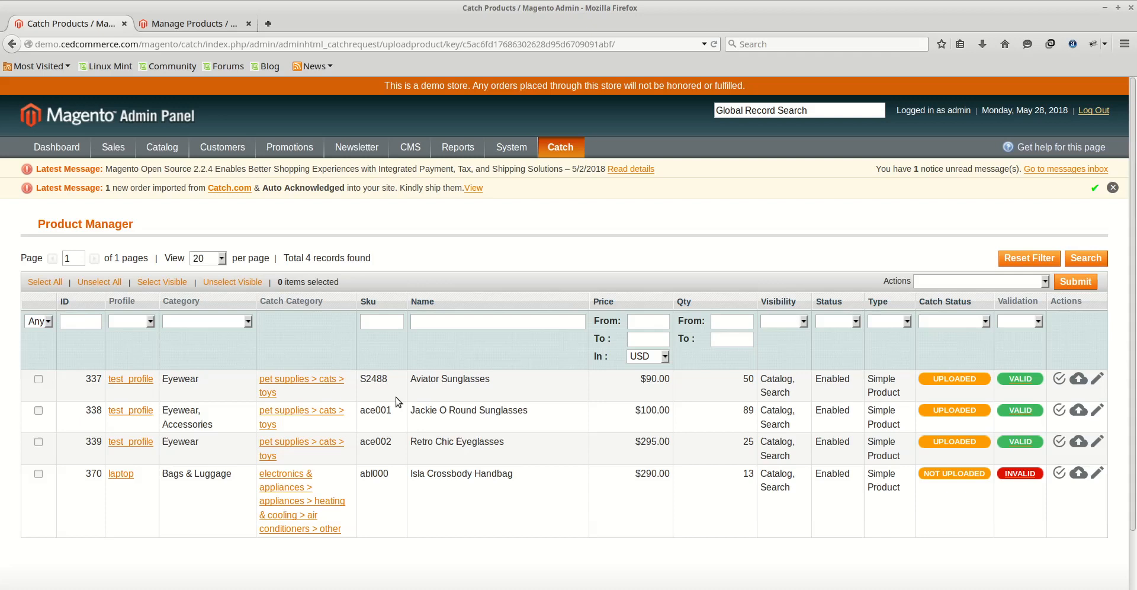
- Run Update Price/Inventory Offer(s) on the Retro Chic Eyeglasses product, then go back
{"action": "left_click", "coordinate": [38, 443]}
{"action": "left_click", "coordinate": [1046, 284]}
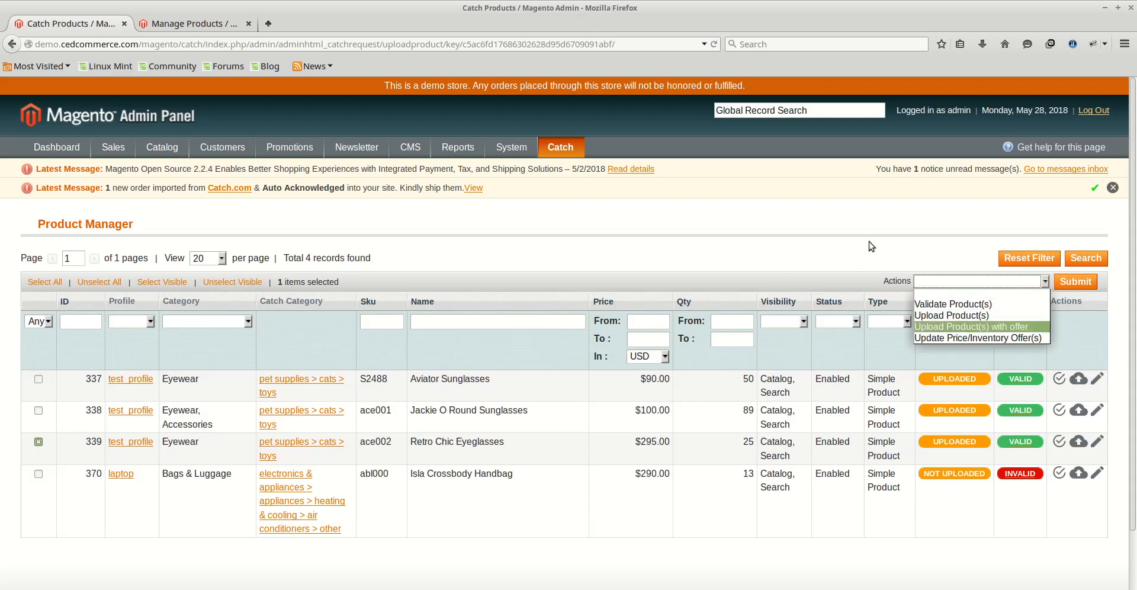
{"action": "left_click", "coordinate": [961, 339]}
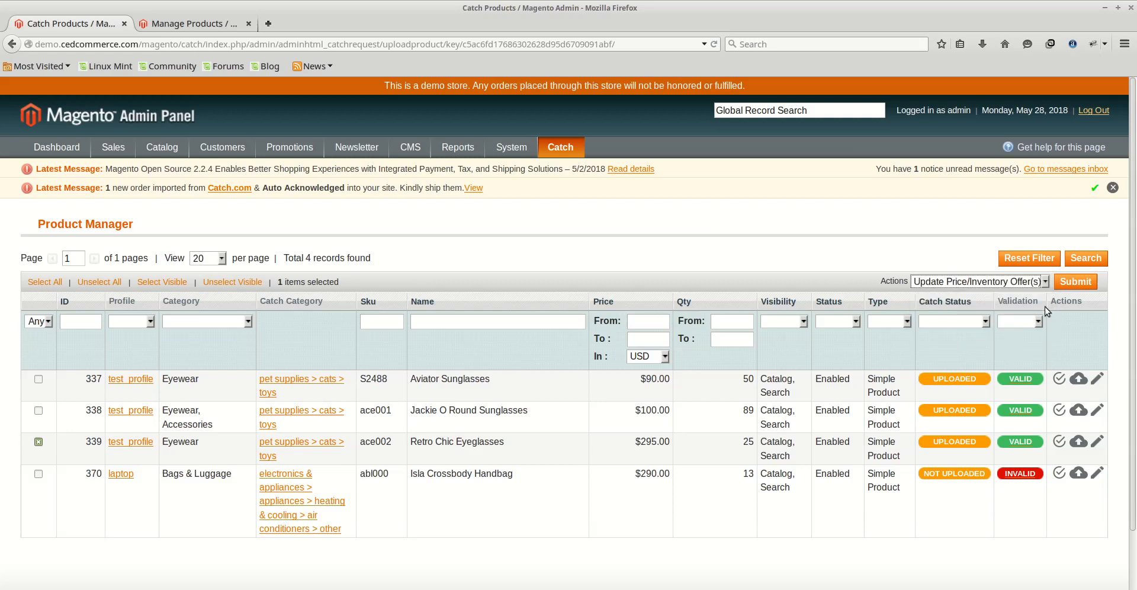
{"action": "left_click", "coordinate": [1069, 283]}
{"action": "left_click", "coordinate": [1074, 286]}
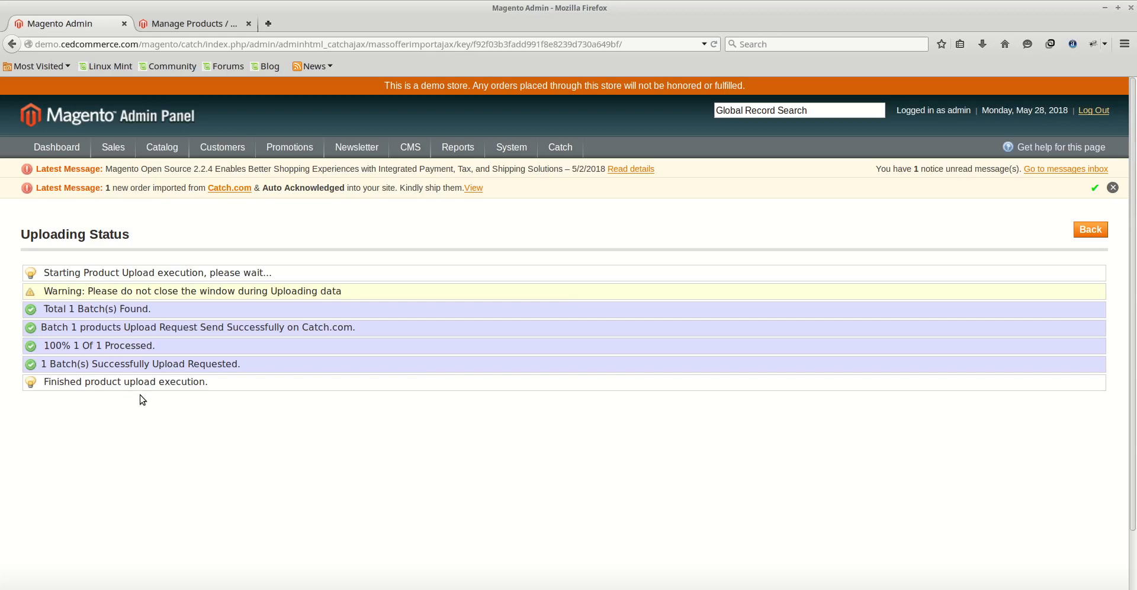
{"action": "left_click", "coordinate": [1091, 230]}
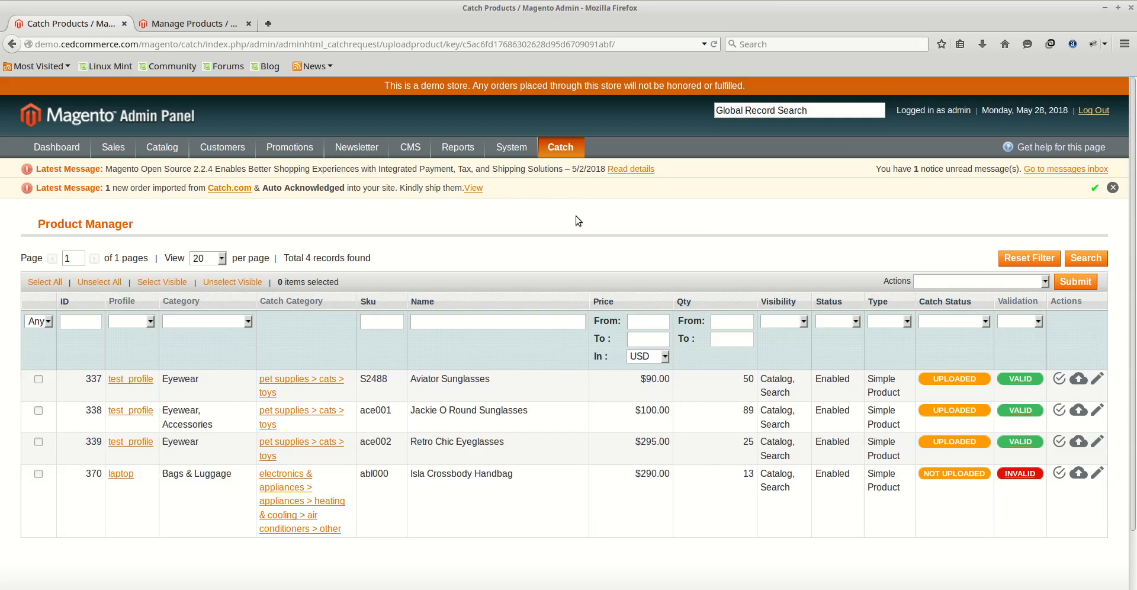
{"action": "mouse_move", "coordinate": [573, 155]}
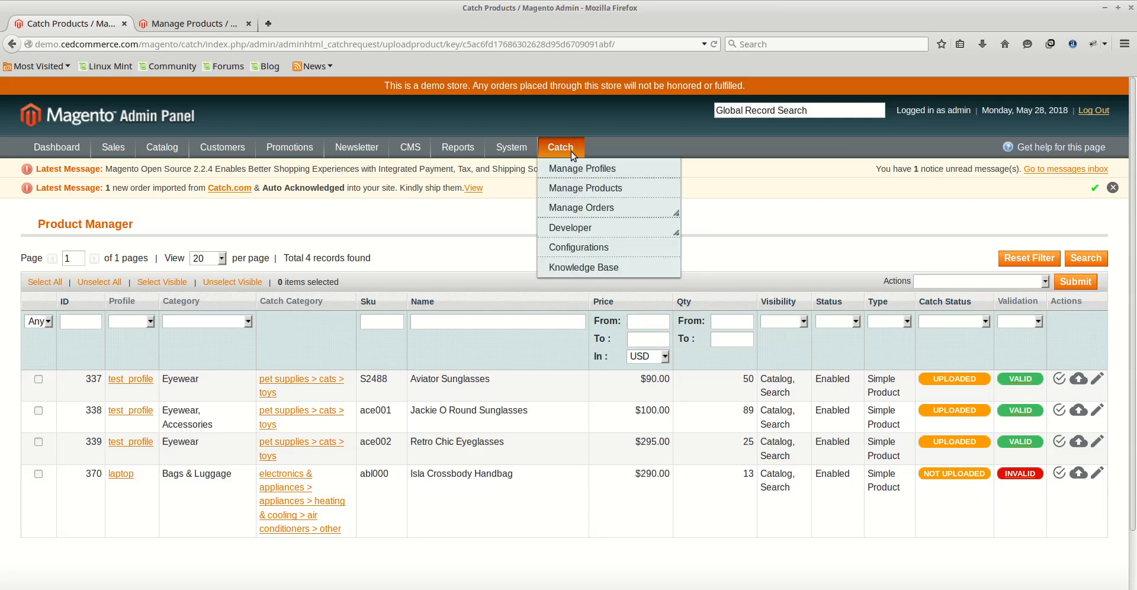